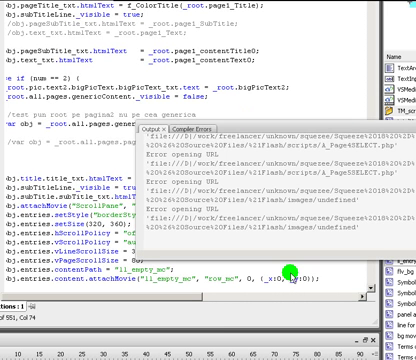
Dock the floating Output log panel into the Flash workspace
drag(290, 272, 333, 328)
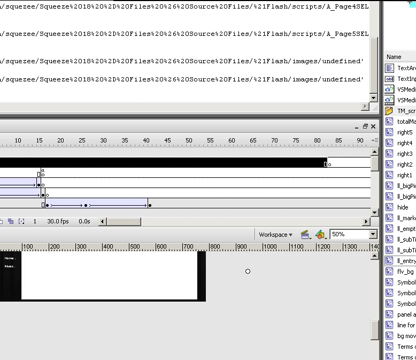
Run the Squeeze 18 site as a test movie with Ctrl+Enter
key(ctrl+Return)
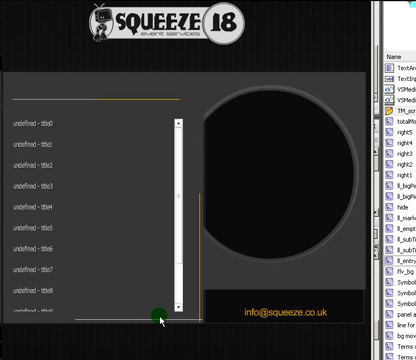
drag(178, 177, 178, 238)
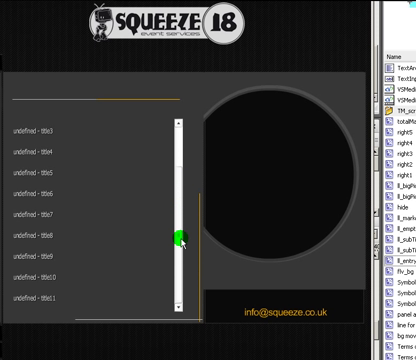
drag(178, 175, 178, 130)
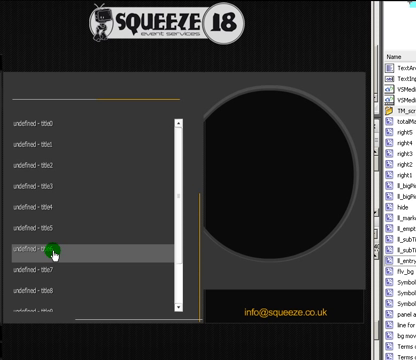
click(42, 212)
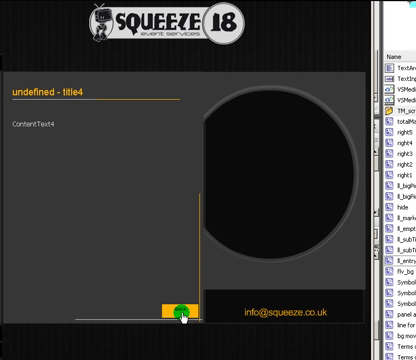
Go BACK from the title4 content page to the title list
click(183, 312)
mouse_move(178, 140)
mouse_down()
mouse_move(178, 230)
mouse_move(180, 140)
mouse_up()
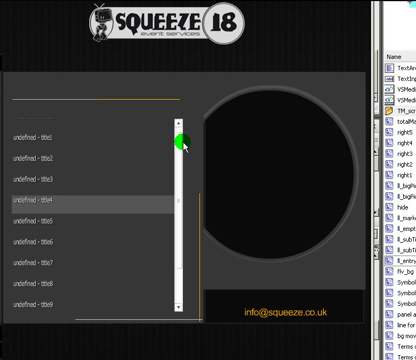
scroll(183, 142, down, 2)
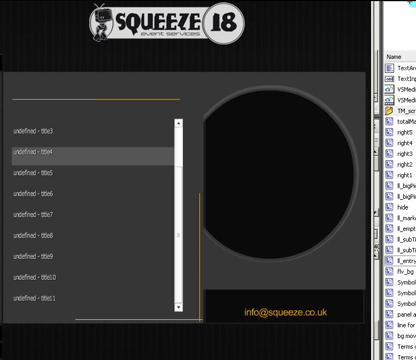
Close the test movie window to return to the Flash authoring workspace
click(345, 8)
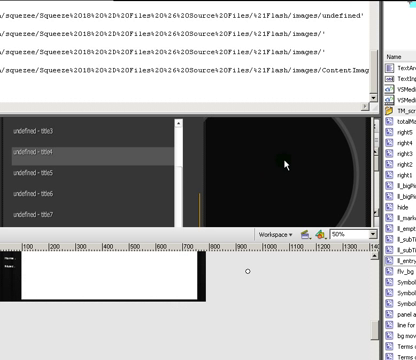